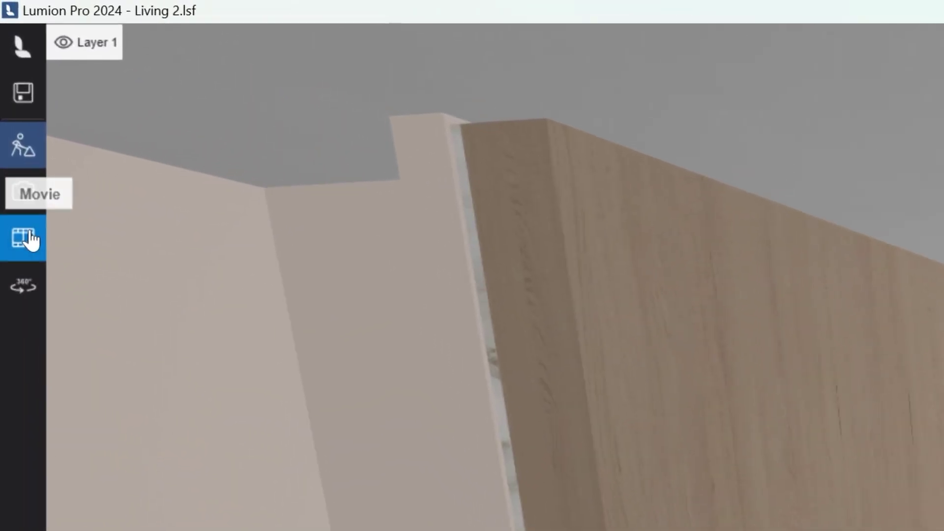
# - Switch to Movie mode, record a new first clip and set its focal length to 24
pyautogui.click(28, 239)
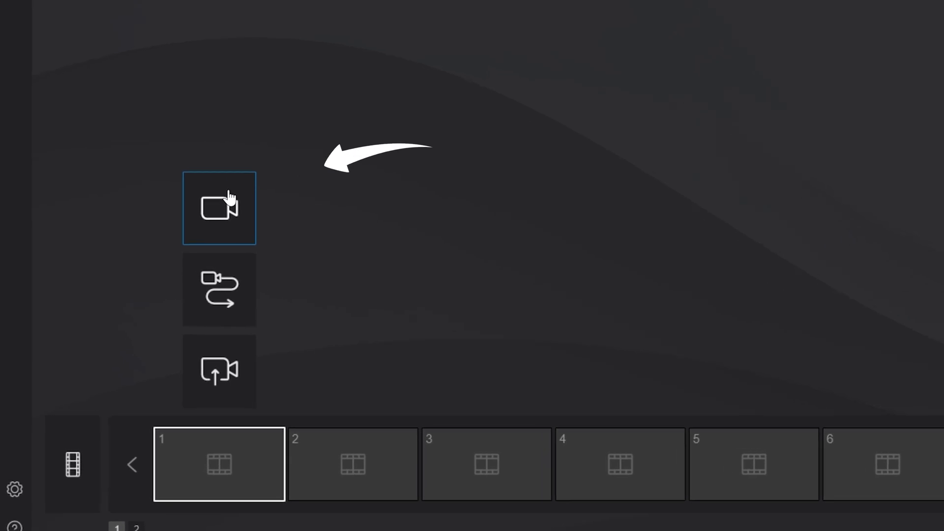
pyautogui.click(229, 197)
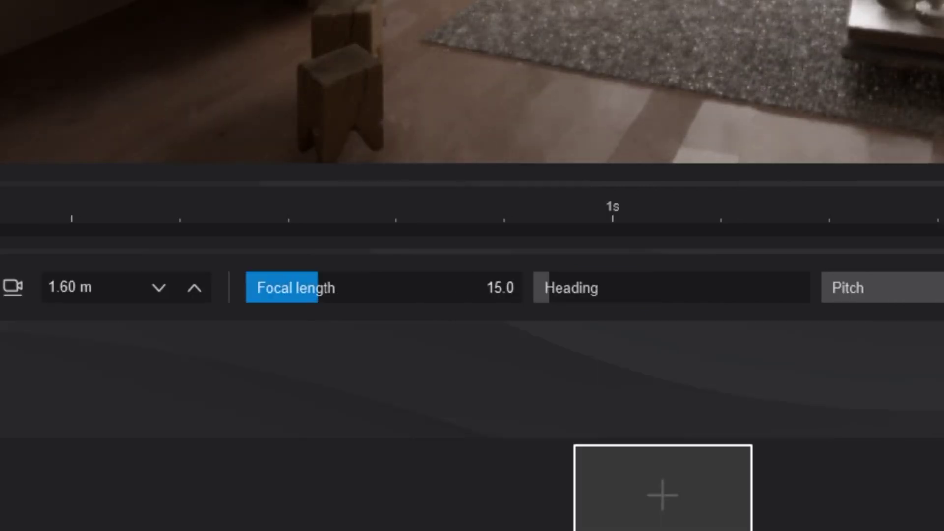
pyautogui.press('BackSpace')
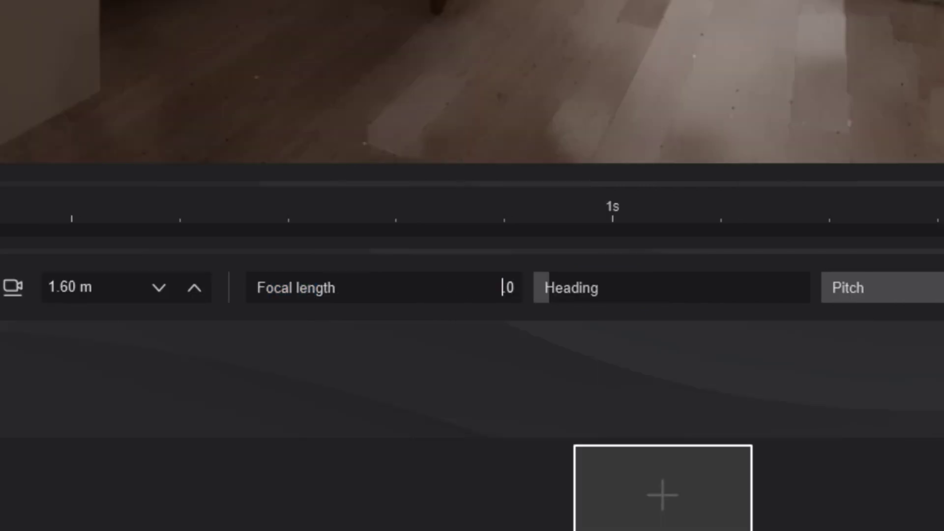
pyautogui.write('24')
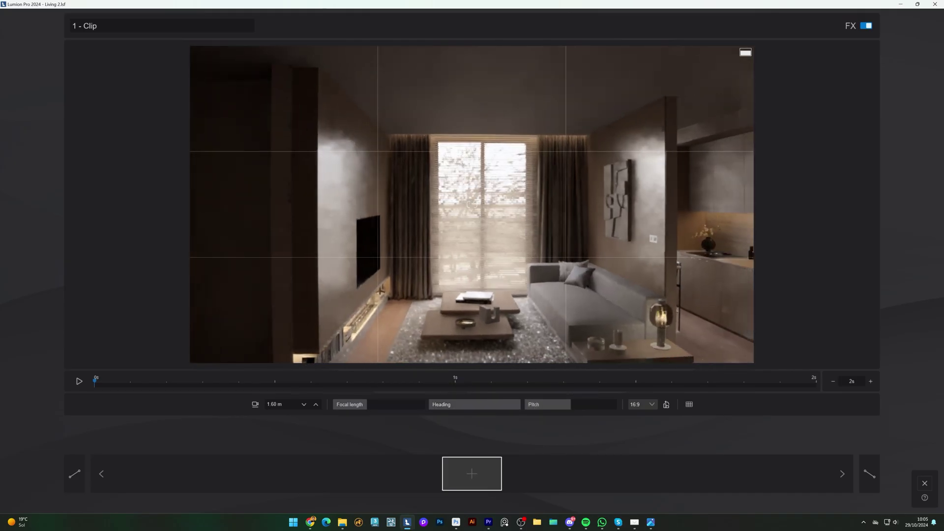
pyautogui.write('w')
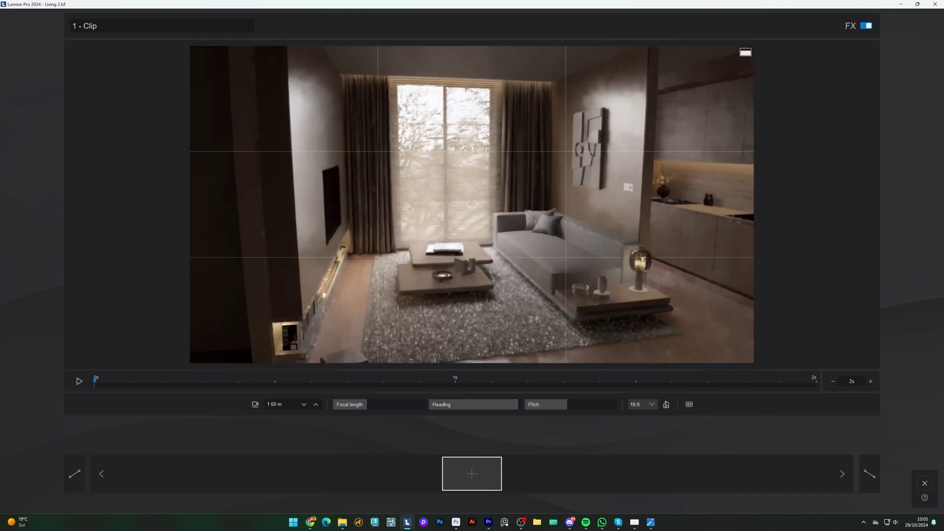
pyautogui.write('w')
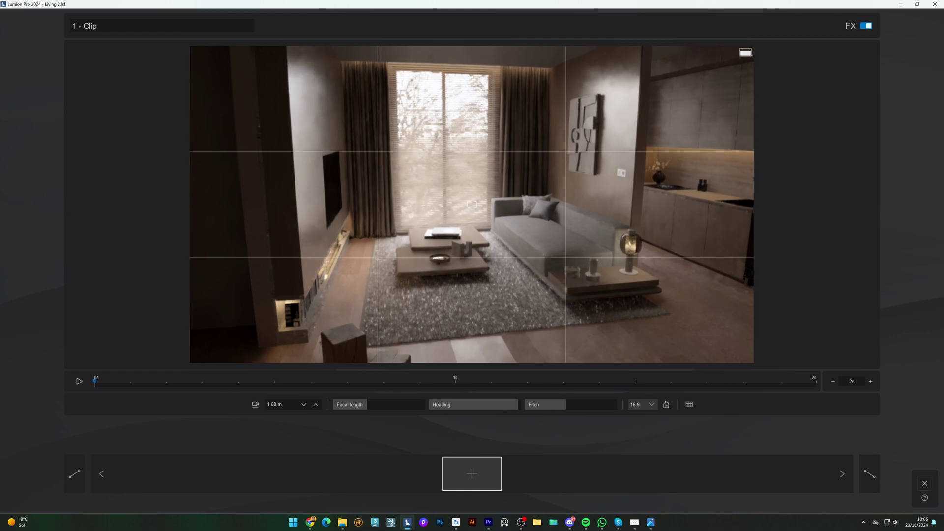
pyautogui.write('w')
# - Add two camera keyframes, moving the camera forward toward the coffee table between them
pyautogui.click(472, 473)
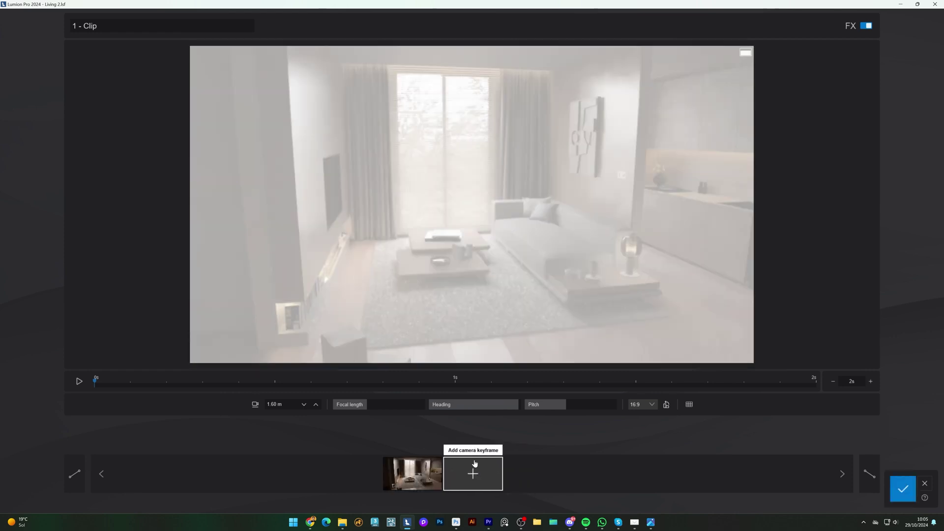
pyautogui.press('w')
pyautogui.press('w')
pyautogui.press('q')
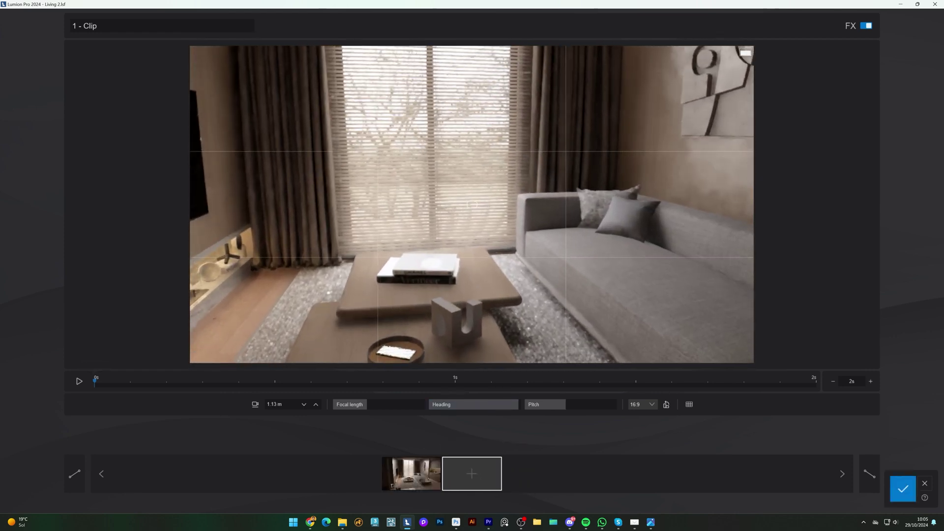
pyautogui.press('w')
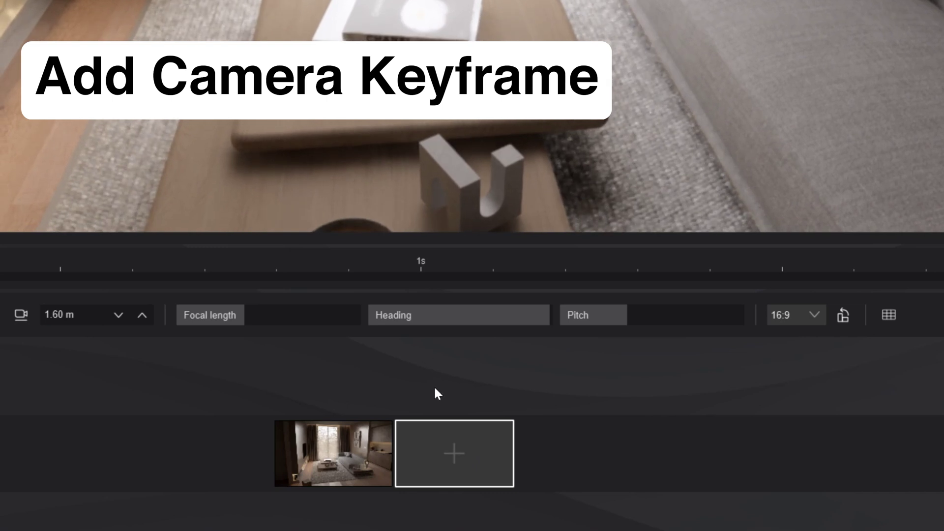
pyautogui.click(455, 433)
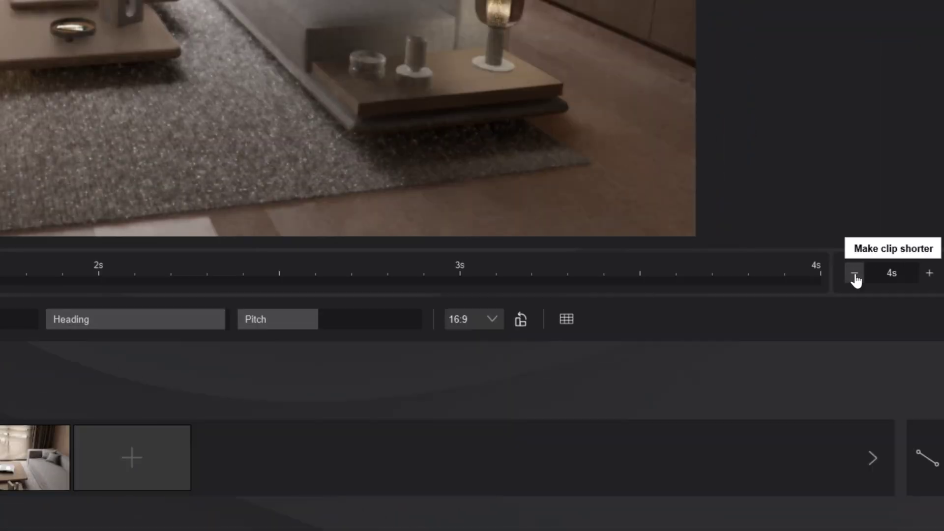
# - Shorten the clip from 4s to 3s and preview it, then lower the camera
pyautogui.click(855, 273)
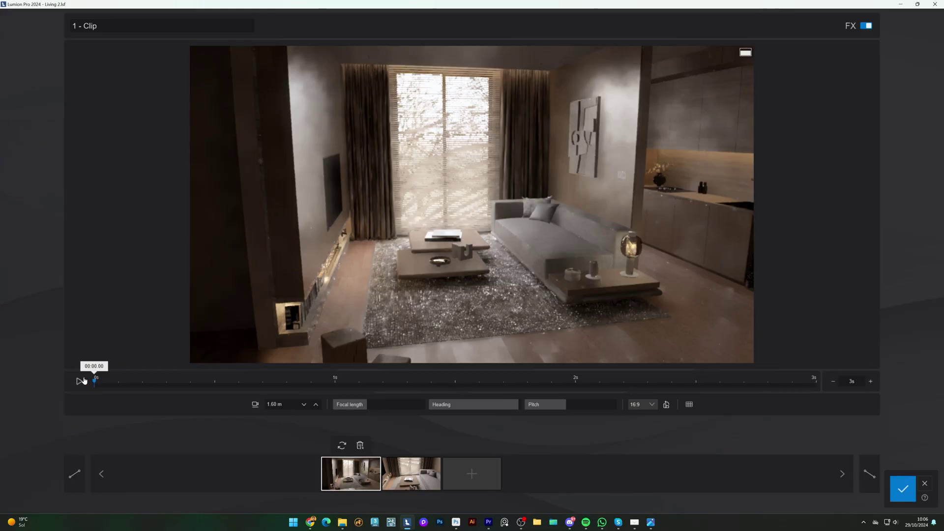
pyautogui.click(81, 382)
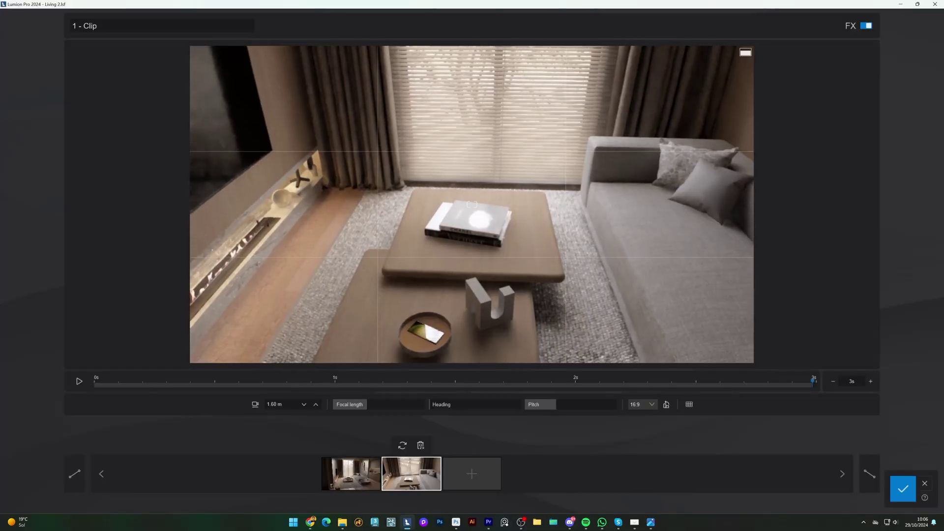
pyautogui.press('w')
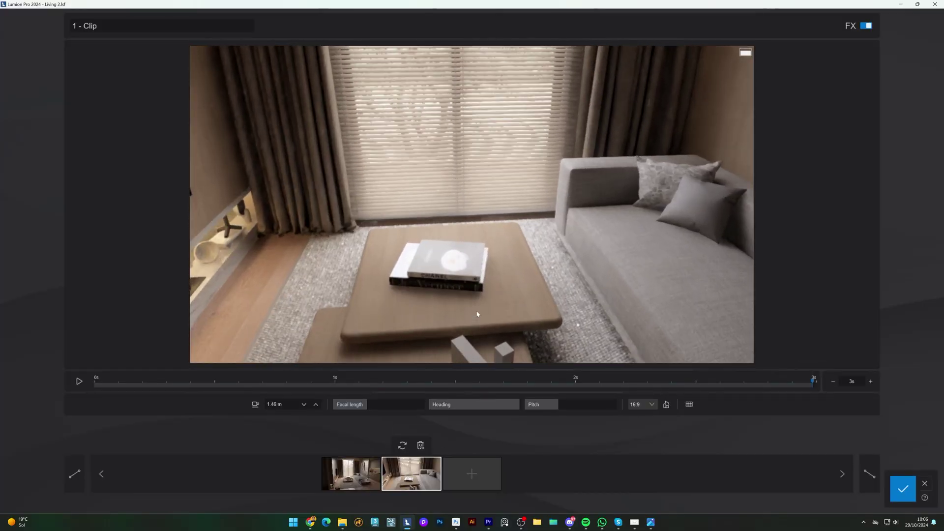
# - Lower the camera, tilt it down onto the coffee table, add a third keyframe and preview
pyautogui.press('e')
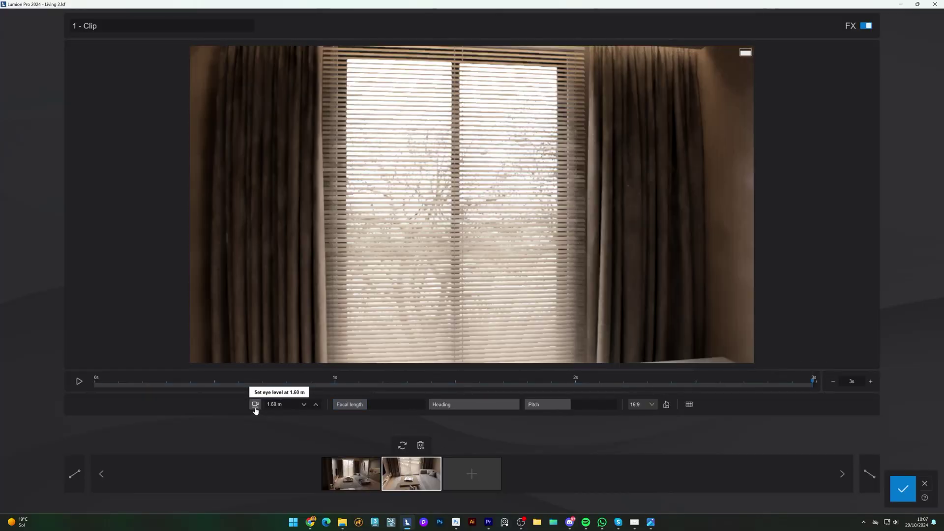
pyautogui.moveTo(256, 407); pyautogui.dragTo(256, 407)
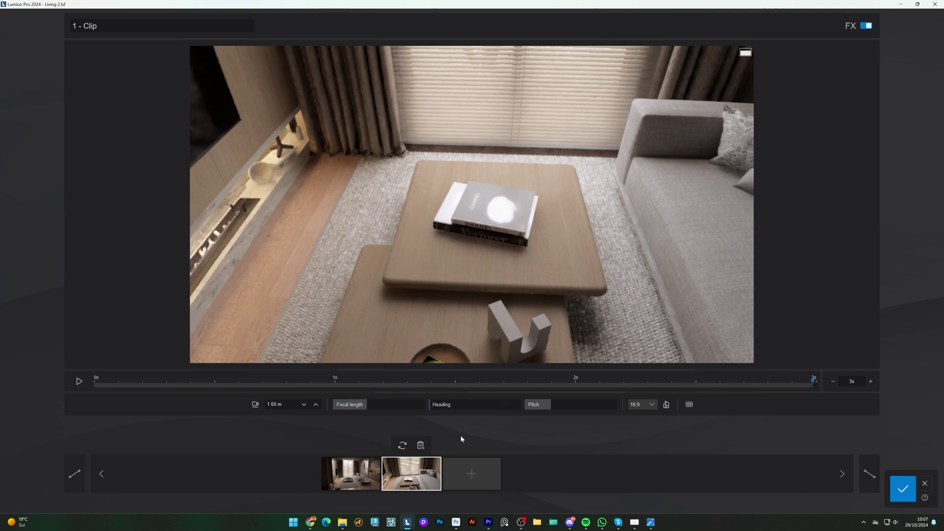
pyautogui.click(472, 474)
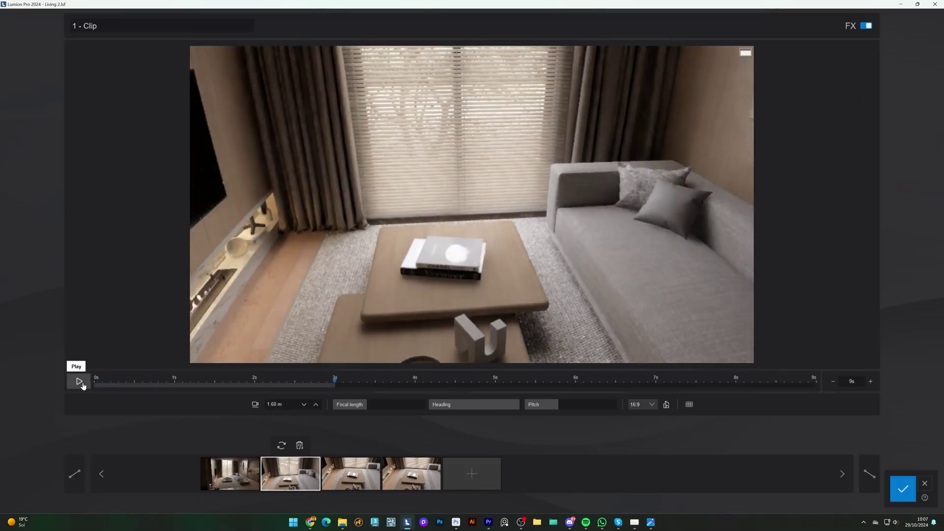
pyautogui.click(81, 383)
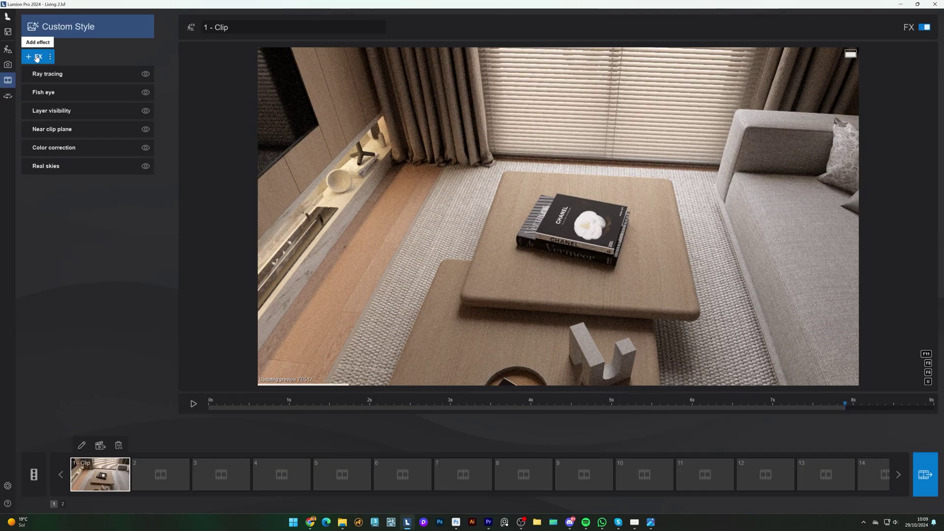
# - Add the Handheld camera effect from the Camera effects
pyautogui.click(36, 57)
pyautogui.click(489, 205)
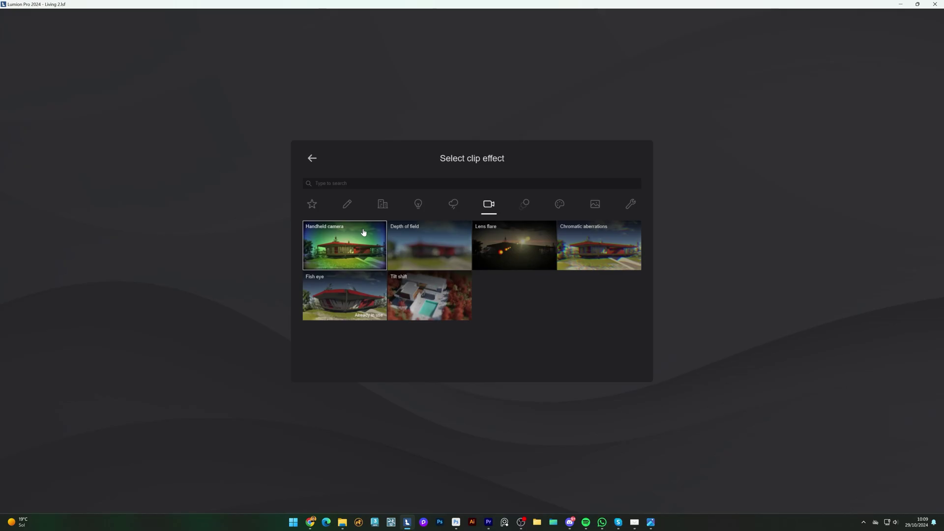
pyautogui.click(240, 199)
# - Set handheld focal length 28, angle 90° and shake strength 100, then turn toward the kitchen
pyautogui.click(126, 160)
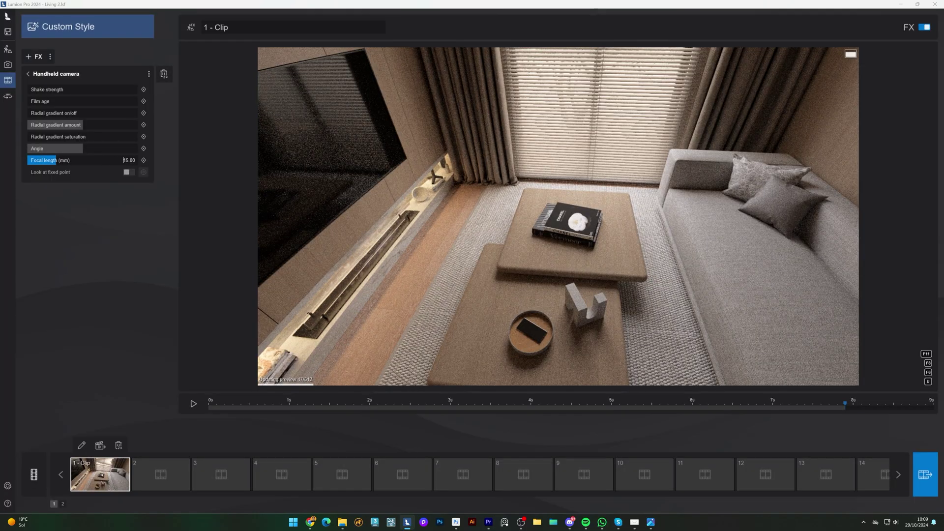
pyautogui.write('28')
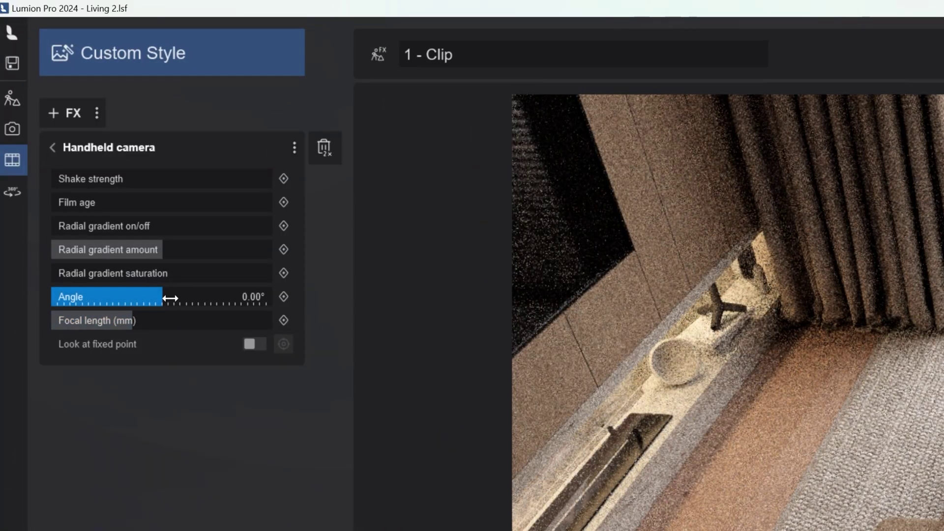
pyautogui.moveTo(170, 298); pyautogui.dragTo(370, 297)
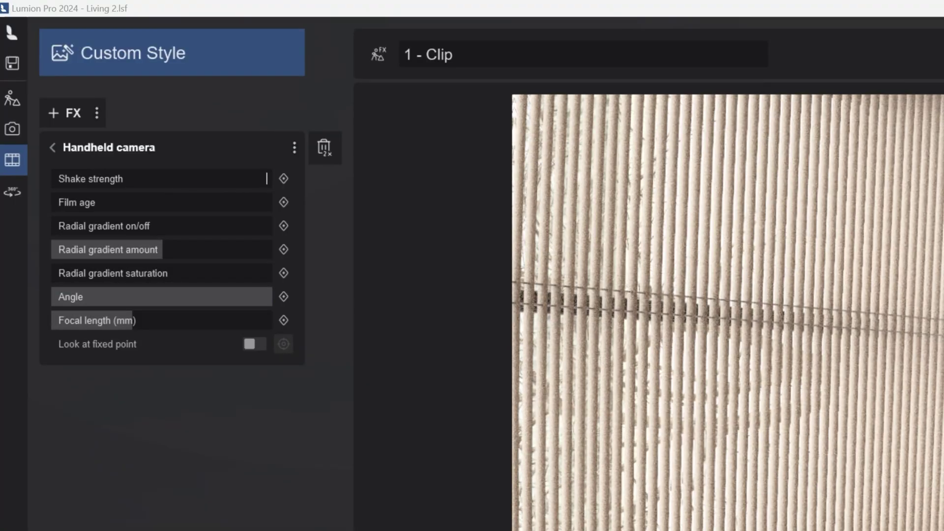
pyautogui.write('00')
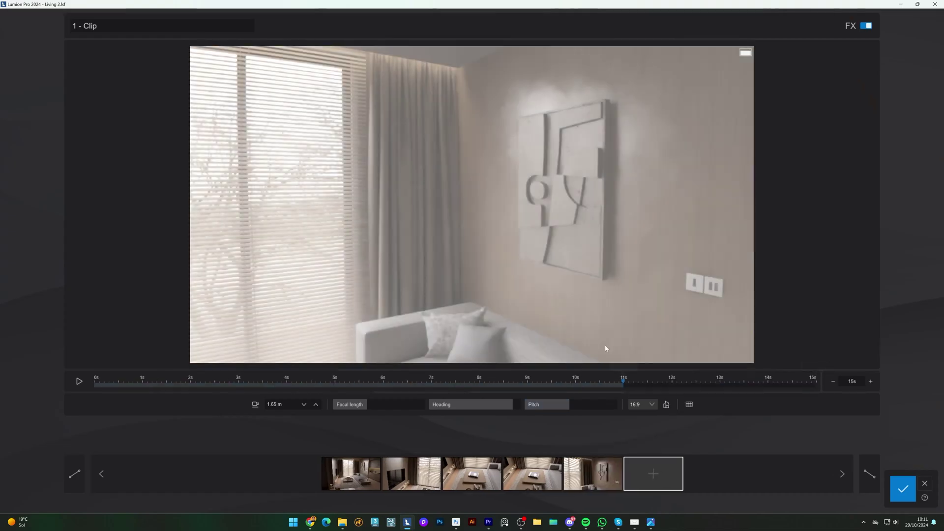
pyautogui.moveTo(606, 349); pyautogui.dragTo(376, 403, button='right')
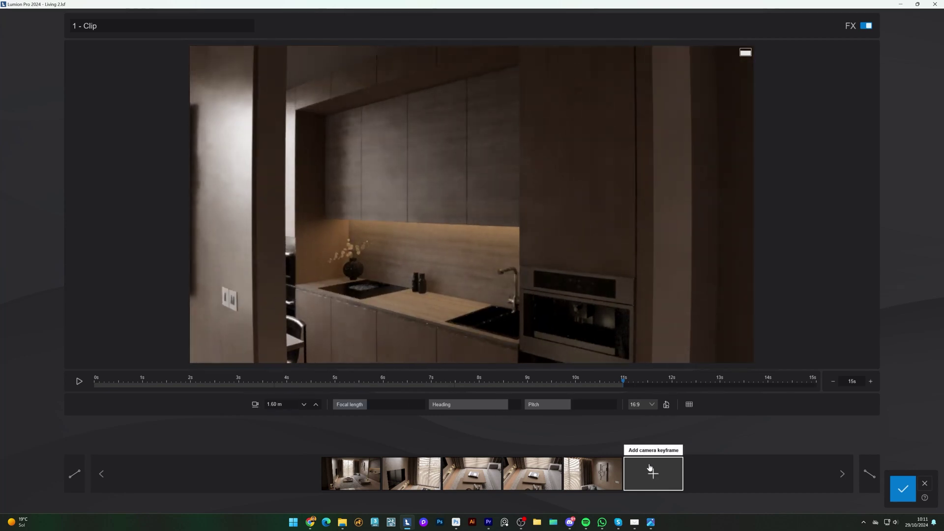
# - Add two more camera keyframes facing the kitchen
pyautogui.click(649, 468)
pyautogui.click(649, 467)
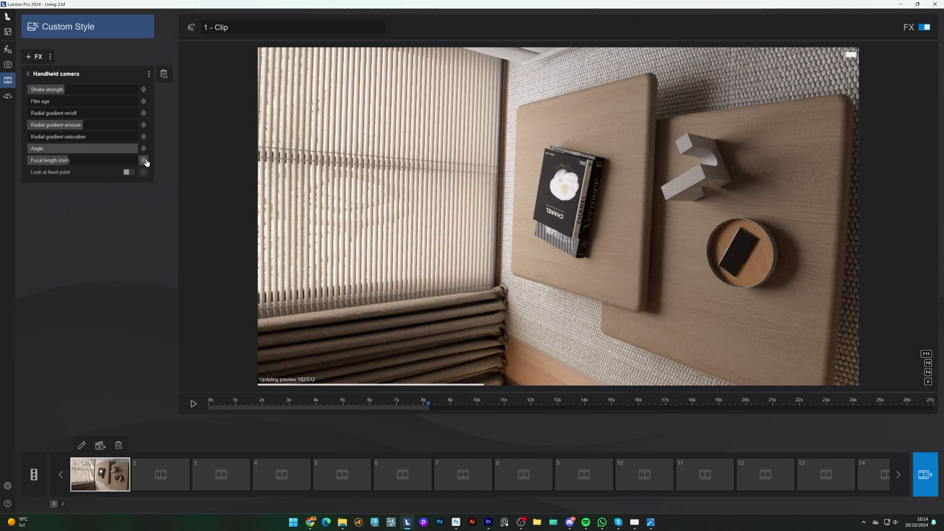
# - Keyframe the focal length, then set 120 mm keyframes at about 9 and 12 seconds
pyautogui.click(145, 162)
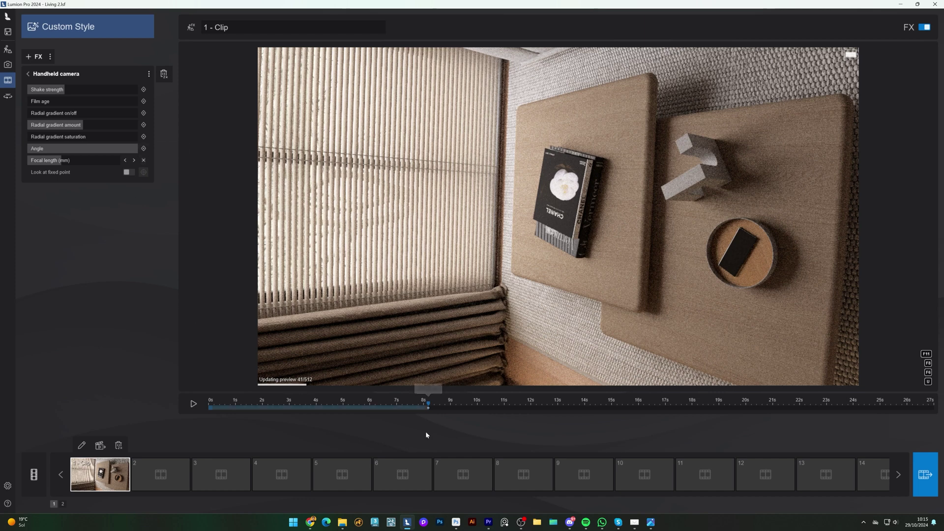
pyautogui.moveTo(432, 408); pyautogui.dragTo(451, 410)
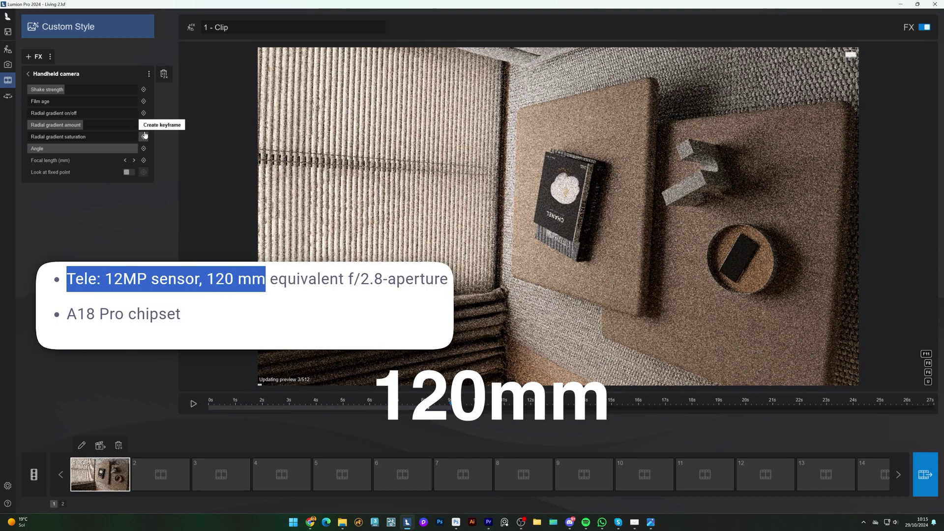
pyautogui.click(144, 160)
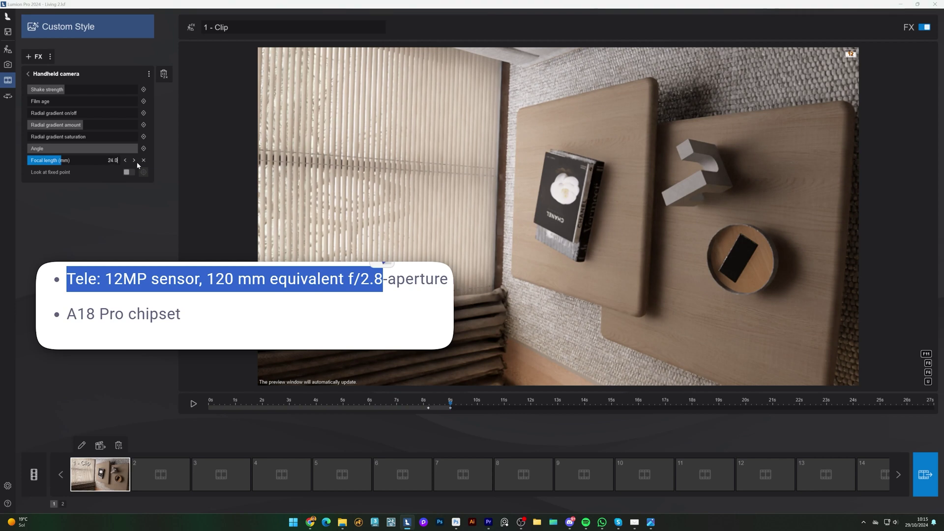
pyautogui.press('BackSpace')
pyautogui.press('BackSpace')
pyautogui.write('120')
pyautogui.press('Return')
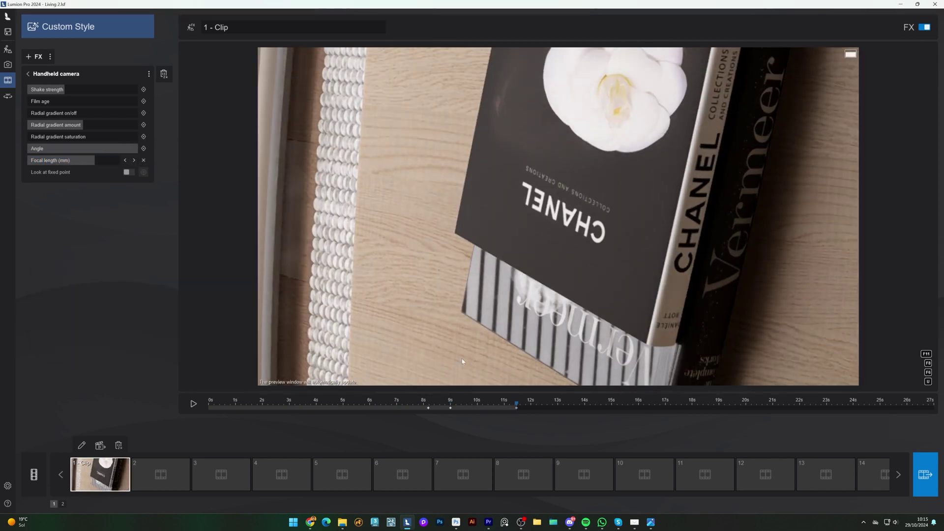
pyautogui.moveTo(522, 411); pyautogui.dragTo(540, 412)
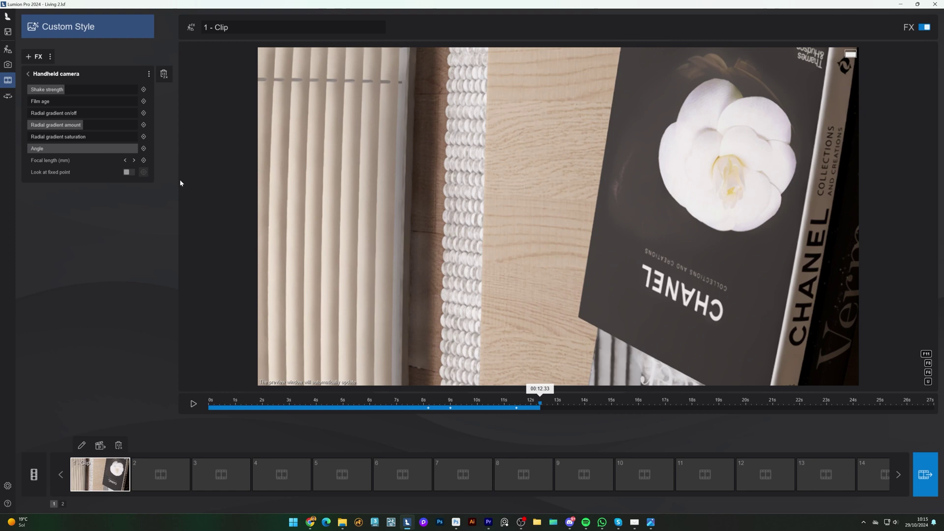
pyautogui.click(144, 160)
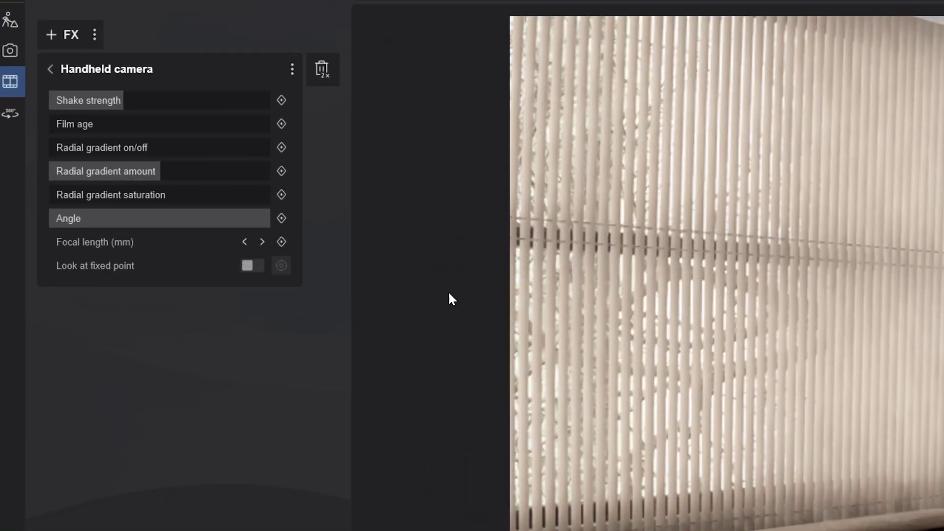
# - Keyframe shake strength at the start and at about 8 s, raising it to 300%
pyautogui.click(281, 101)
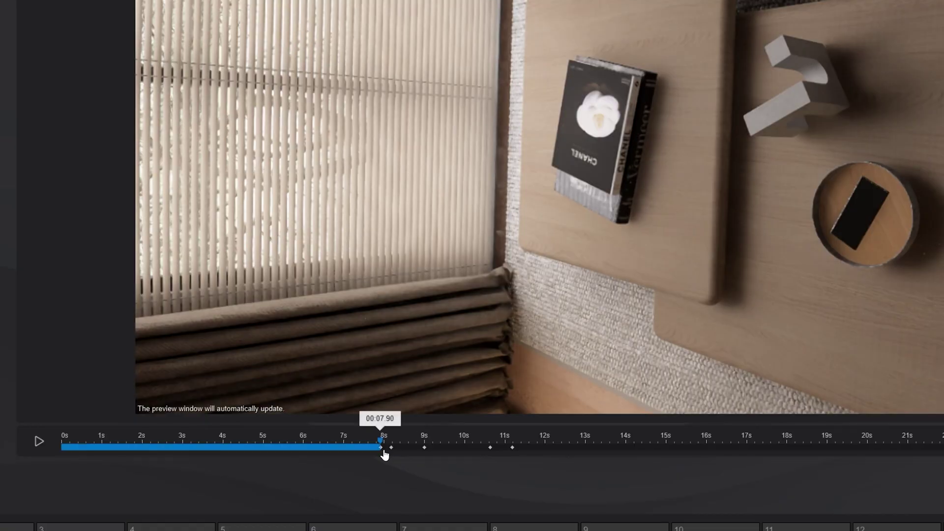
pyautogui.moveTo(385, 455); pyautogui.dragTo(389, 453)
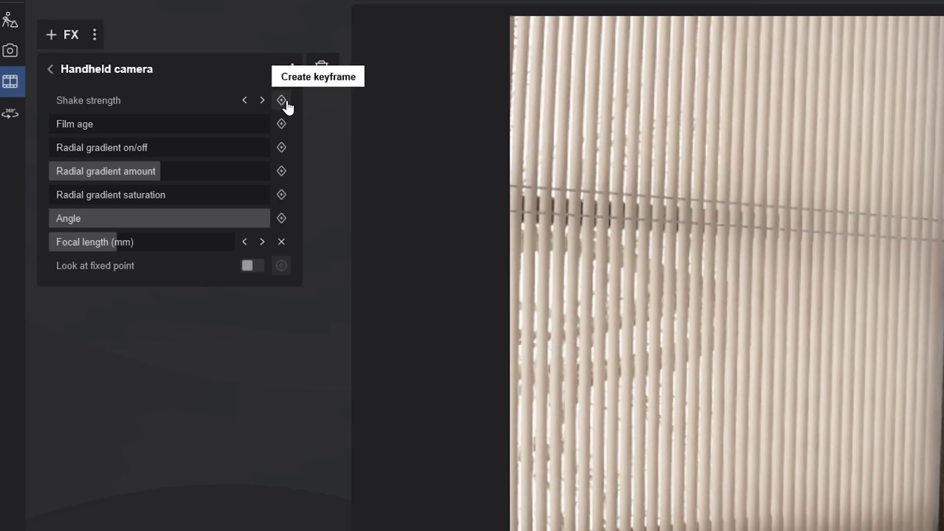
pyautogui.click(287, 103)
pyautogui.moveTo(194, 101); pyautogui.dragTo(273, 121)
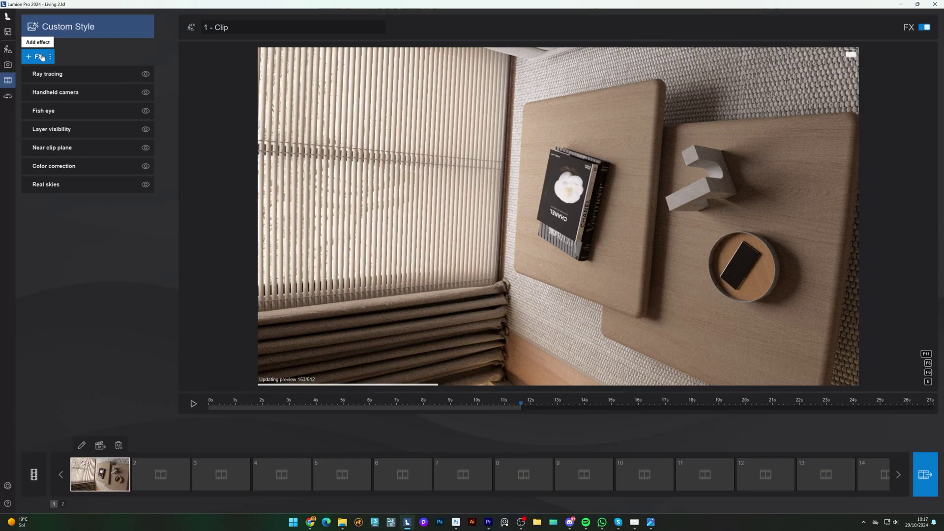
# - Add Motion blur from the Animation effects and play the clip from the start
pyautogui.click(42, 58)
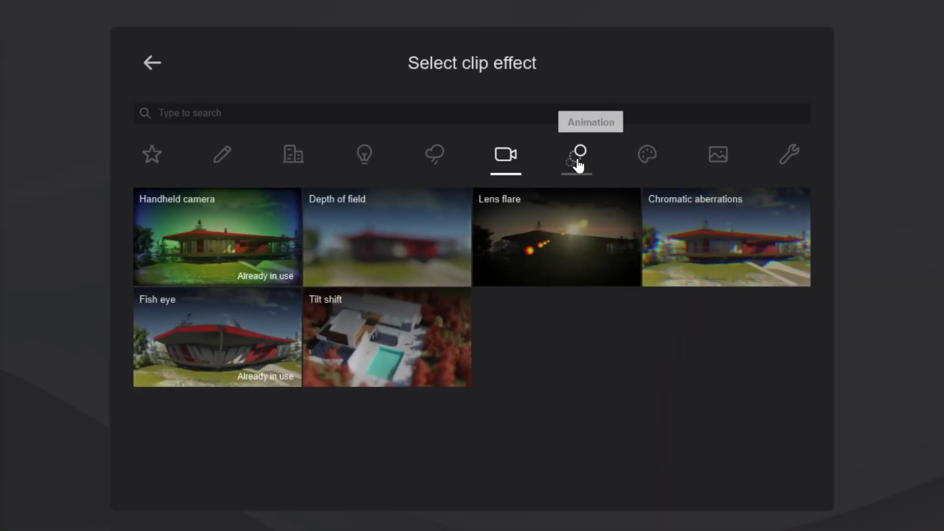
pyautogui.click(522, 208)
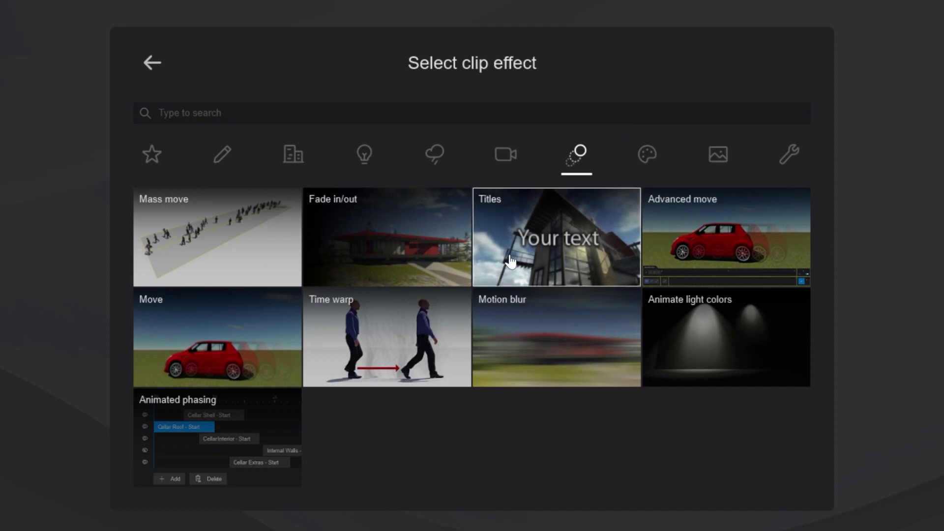
pyautogui.click(539, 323)
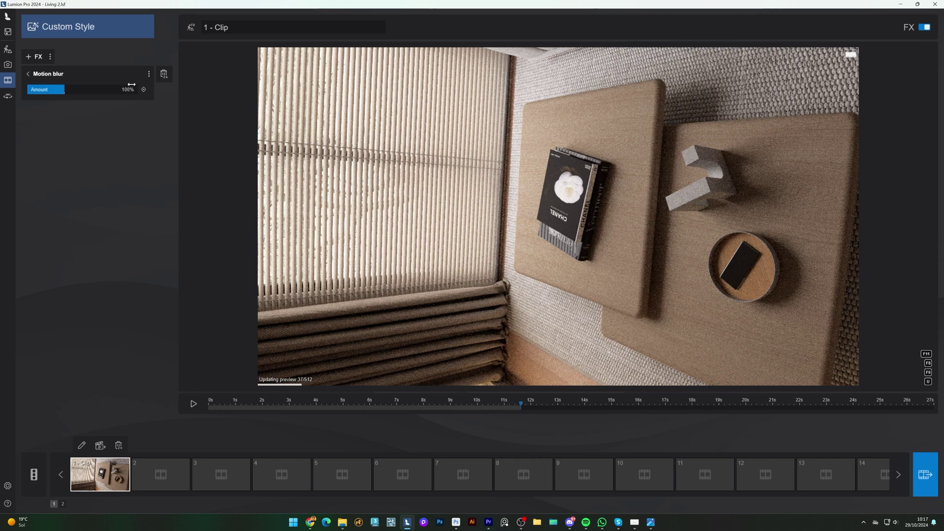
pyautogui.click(193, 403)
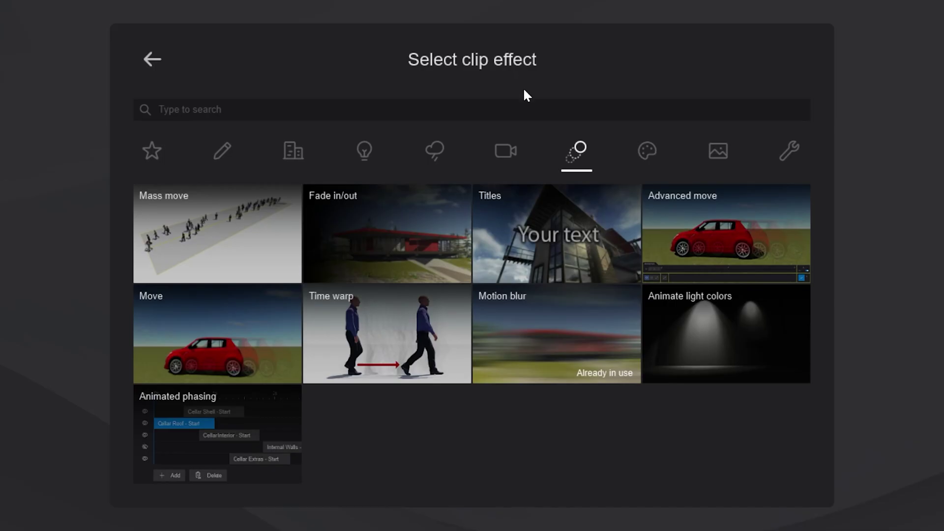
# - Add the Chromatic aberrations camera effect to Clip 1, then reopen the effect picker
pyautogui.click(492, 204)
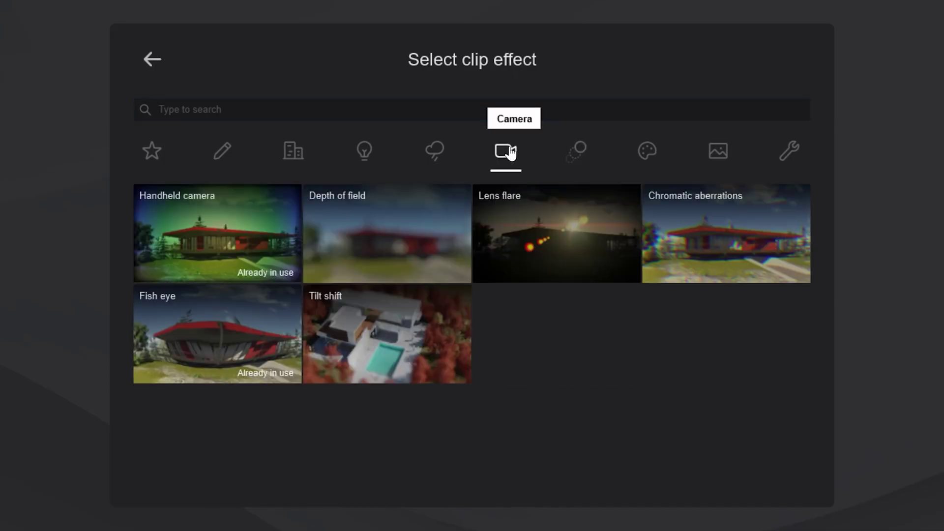
pyautogui.click(685, 206)
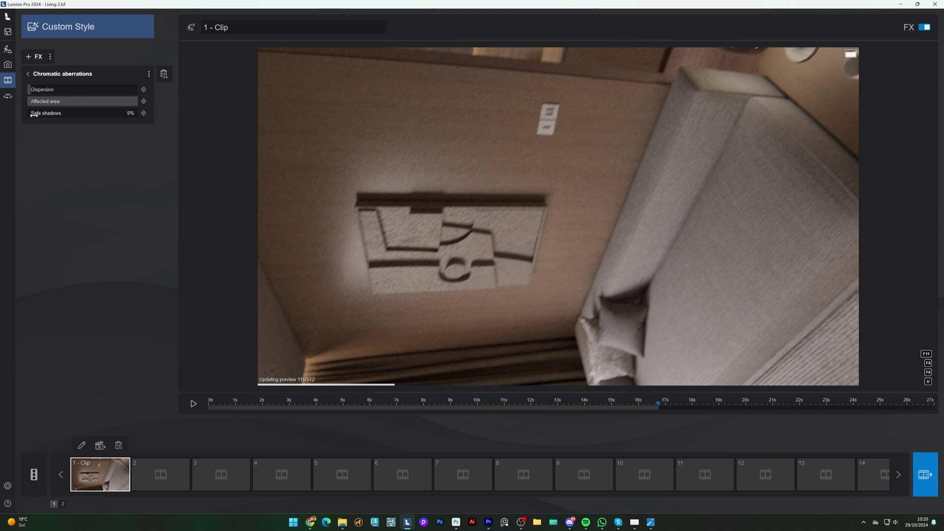
pyautogui.click(34, 56)
pyautogui.click(559, 203)
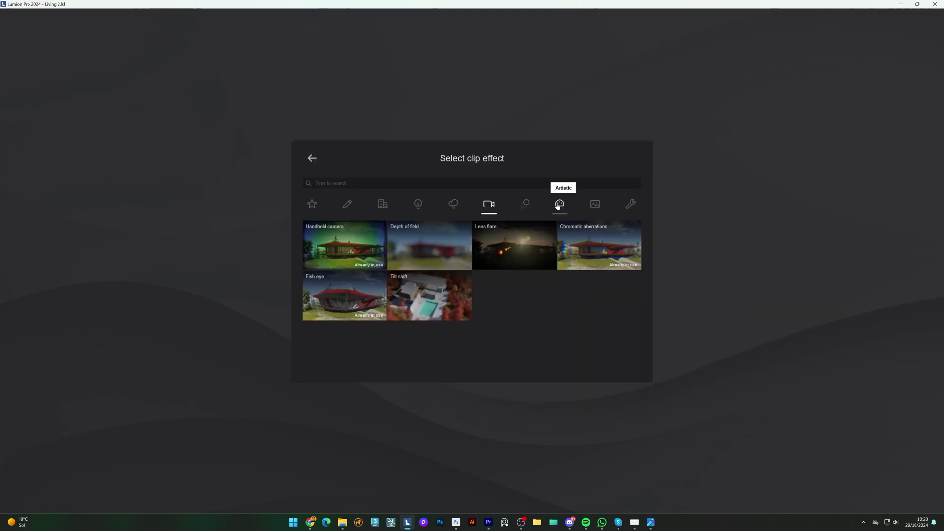
# - Add a Vignette from Enhancements and reduce its amount to about 9-10%
pyautogui.click(588, 207)
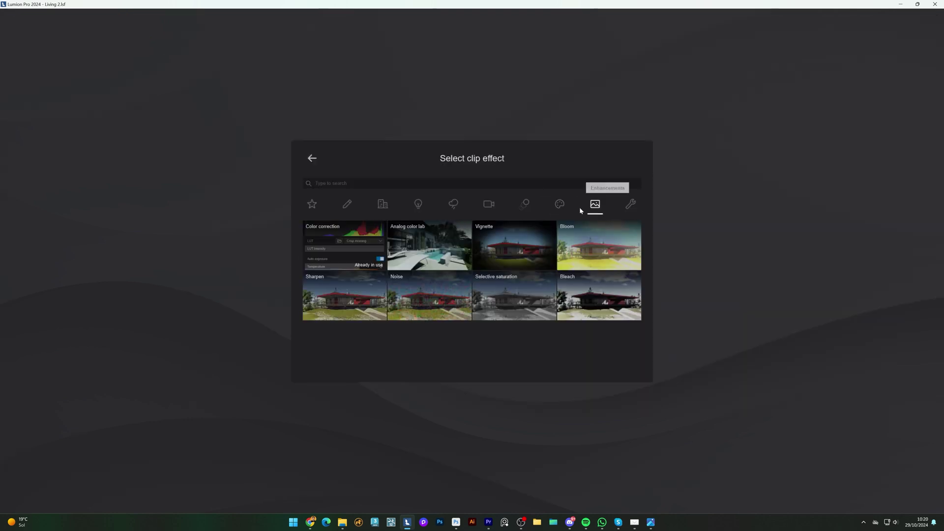
pyautogui.click(531, 234)
pyautogui.moveTo(61, 89); pyautogui.dragTo(33, 90)
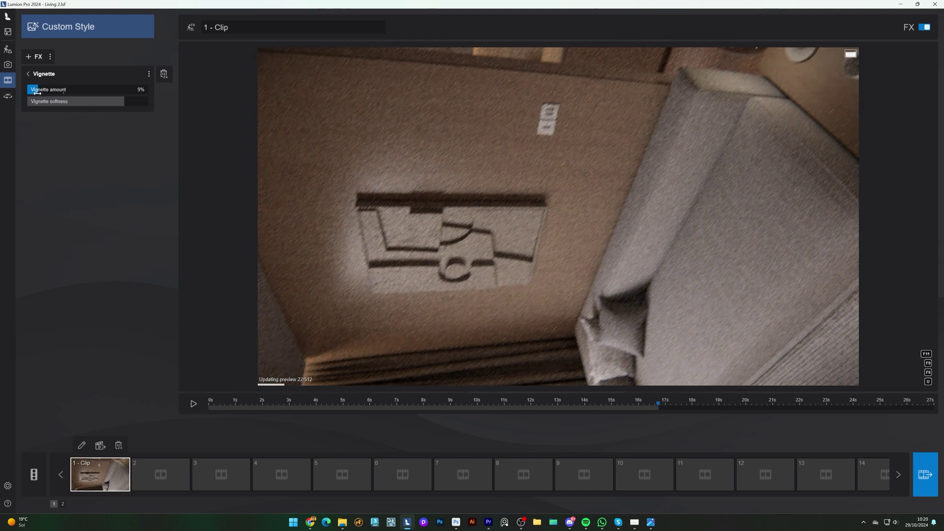
pyautogui.moveTo(41, 92); pyautogui.dragTo(39, 92)
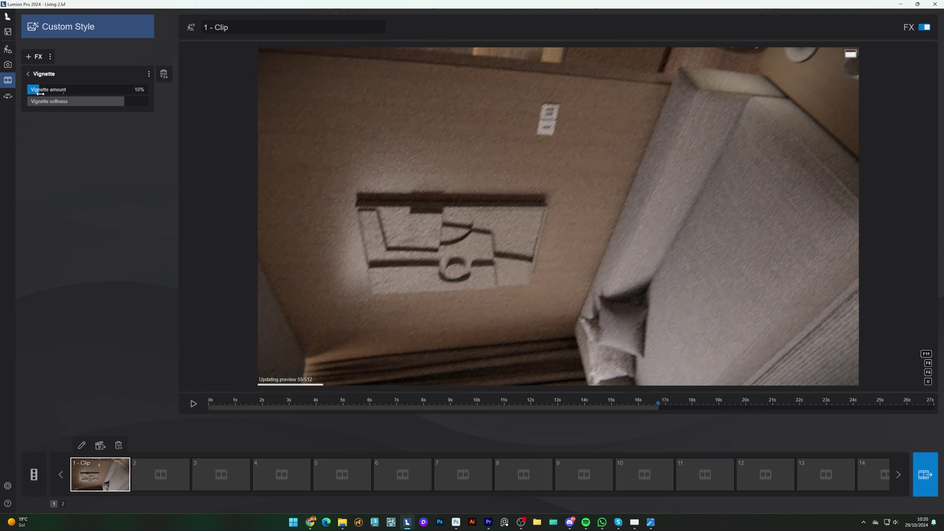
# - Add a Lens flare camera effect to the clip
pyautogui.click(34, 56)
pyautogui.click(492, 207)
pyautogui.click(511, 237)
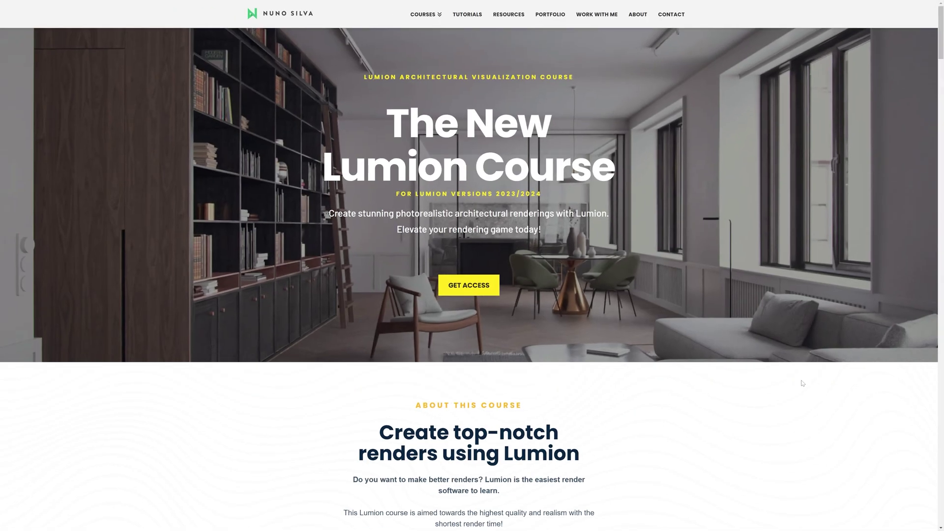
# - Scroll the Nuno Silva course page past the gallery and lesson grid toward the student reviews
pyautogui.scroll(-10, 803, 383)
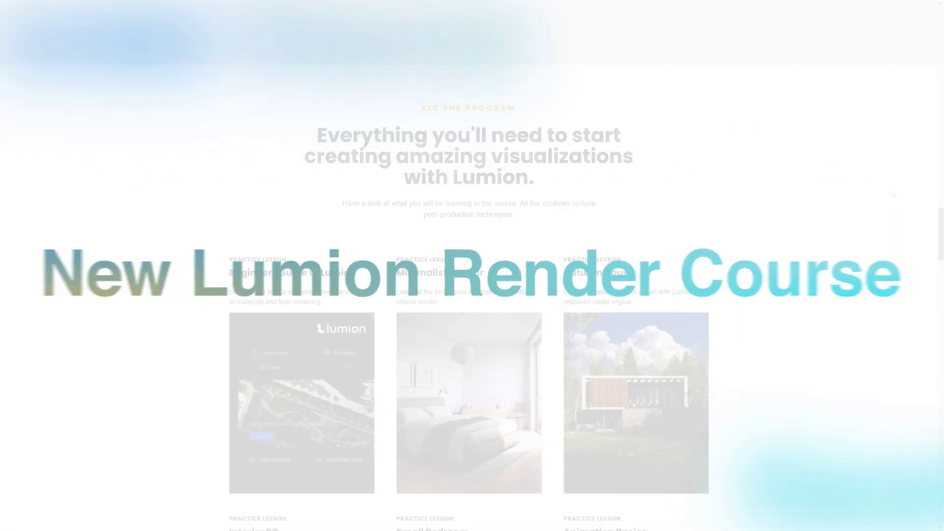
pyautogui.scroll(-2, 894, 191)
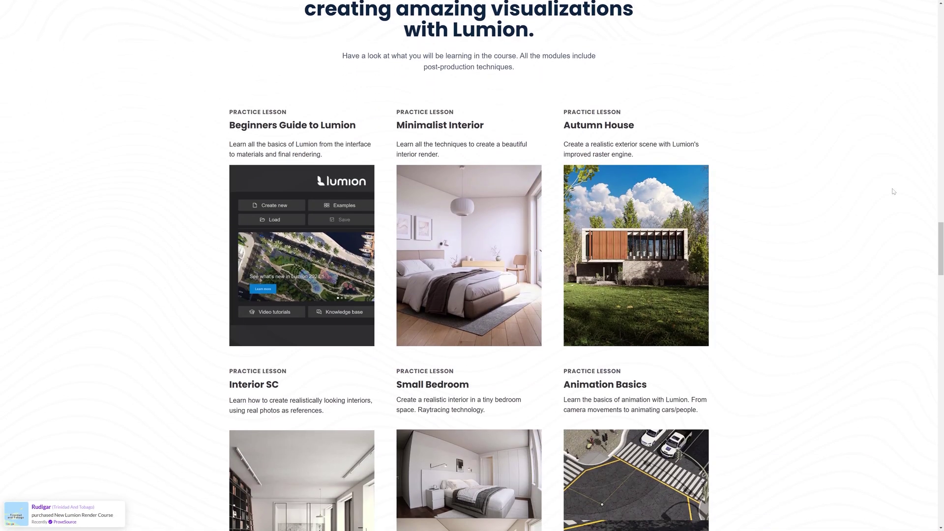
pyautogui.scroll(-15, 894, 191)
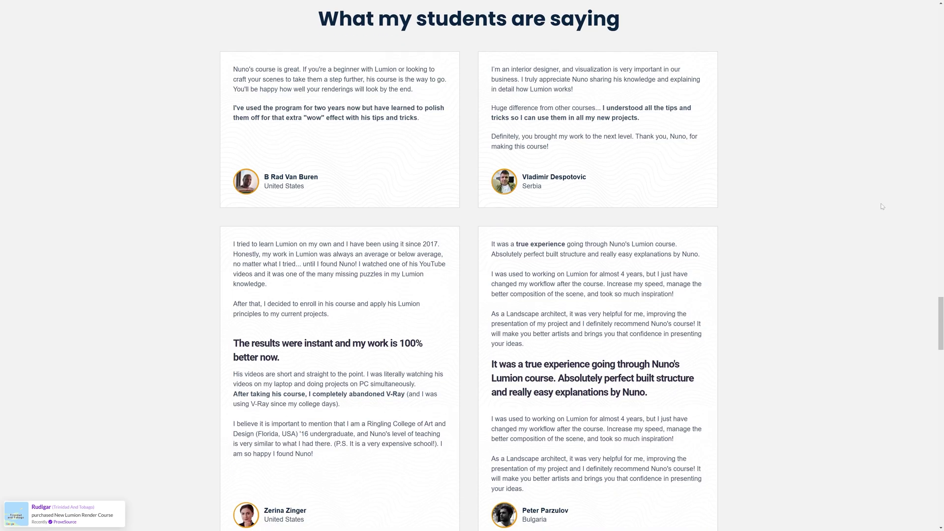
pyautogui.scroll(-5, 882, 206)
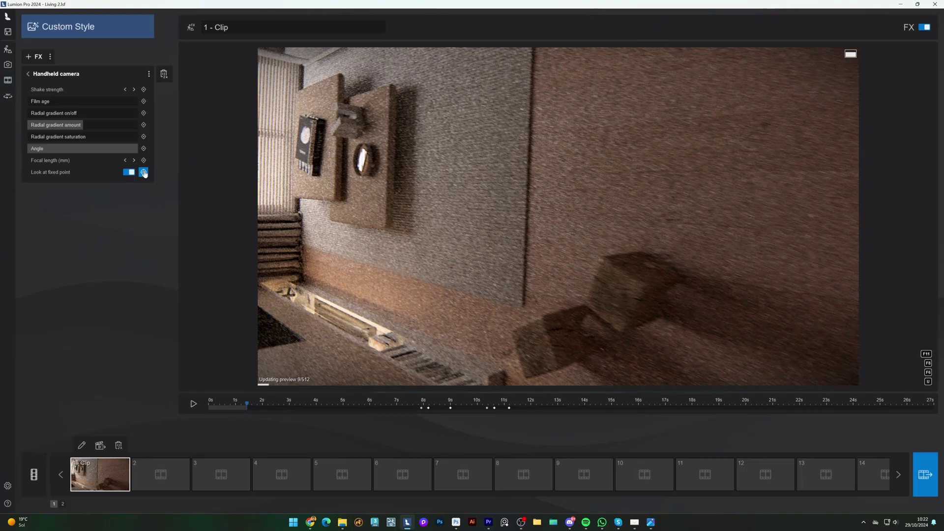
# - Pick the handheld camera's fixed look-at target in the living room scene
pyautogui.click(284, 324)
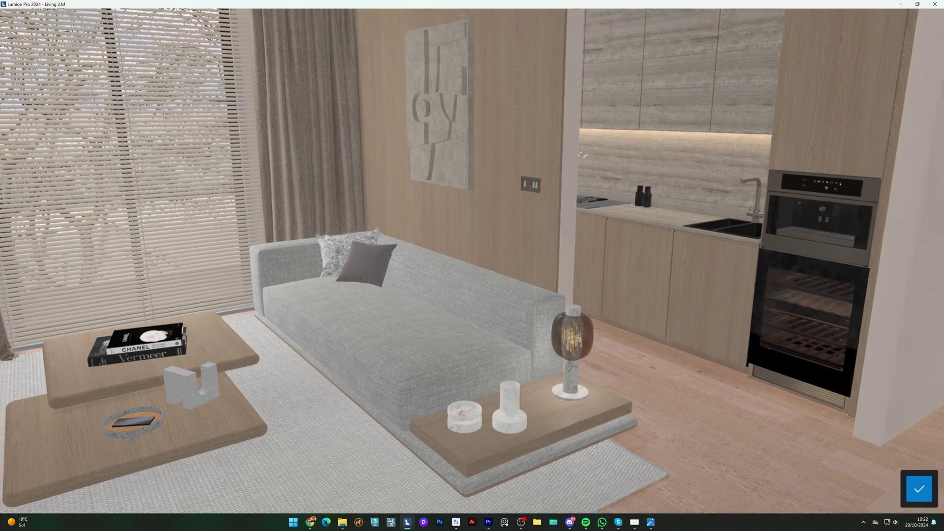
# - Confirm the look-at point so the handheld clip aims toward the sofa
pyautogui.click(918, 488)
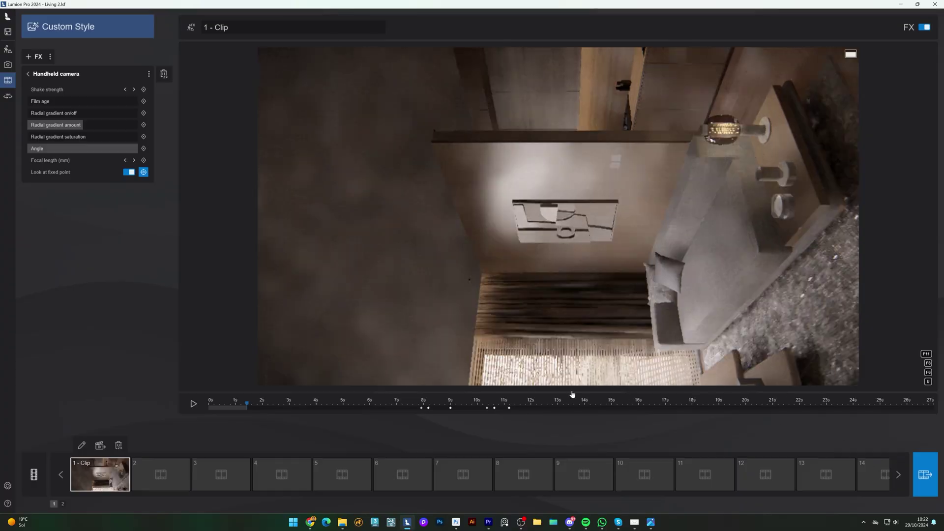